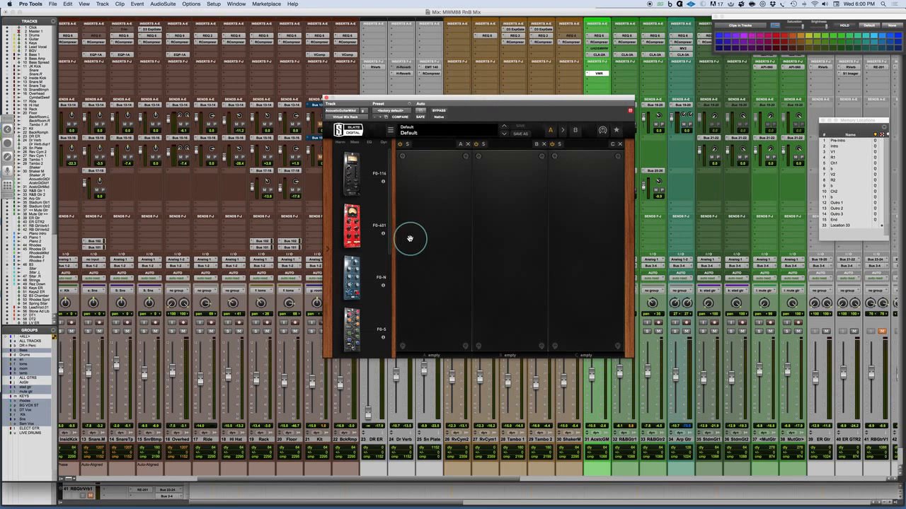
Step: Load the Revival module into the Virtual Mix Rack's first slot and the FG-N EQ into its second slot
scroll(380, 232, "down", 3)
scroll(380, 232, "down", 3)
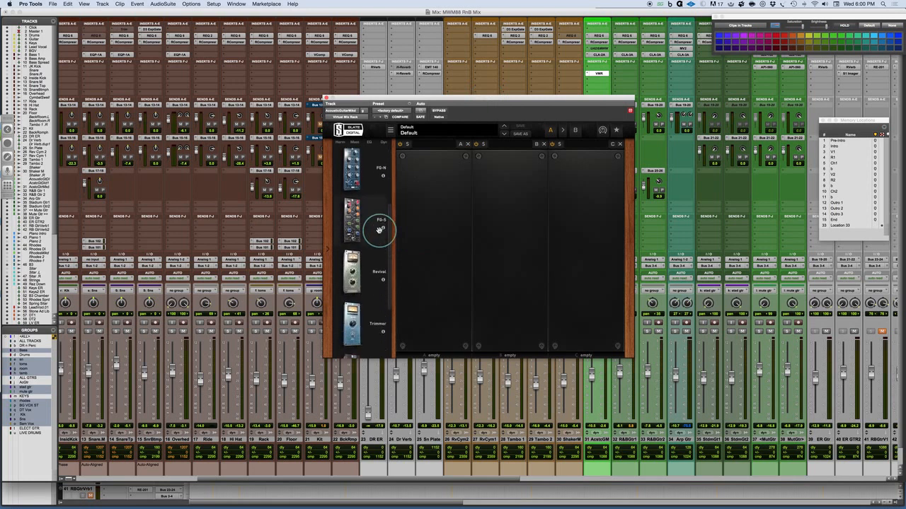
left_click_drag(358, 270, 444, 235)
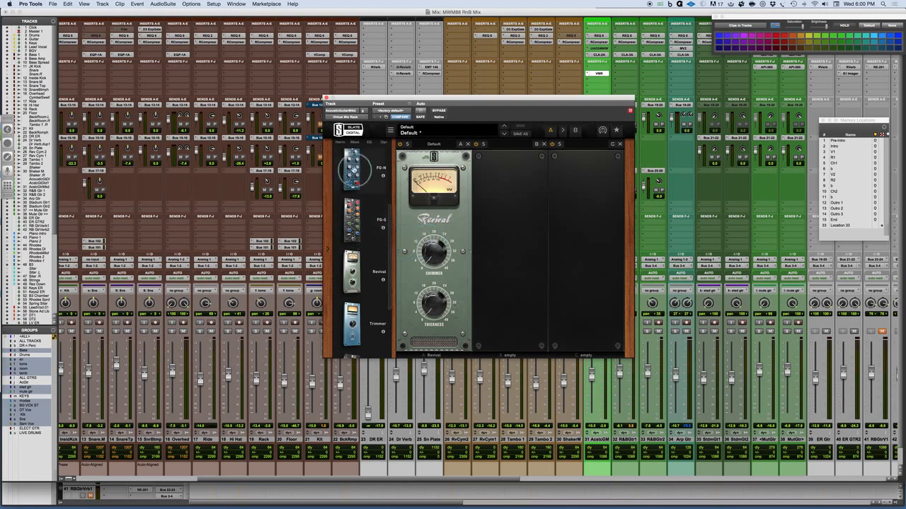
left_click_drag(349, 168, 514, 227)
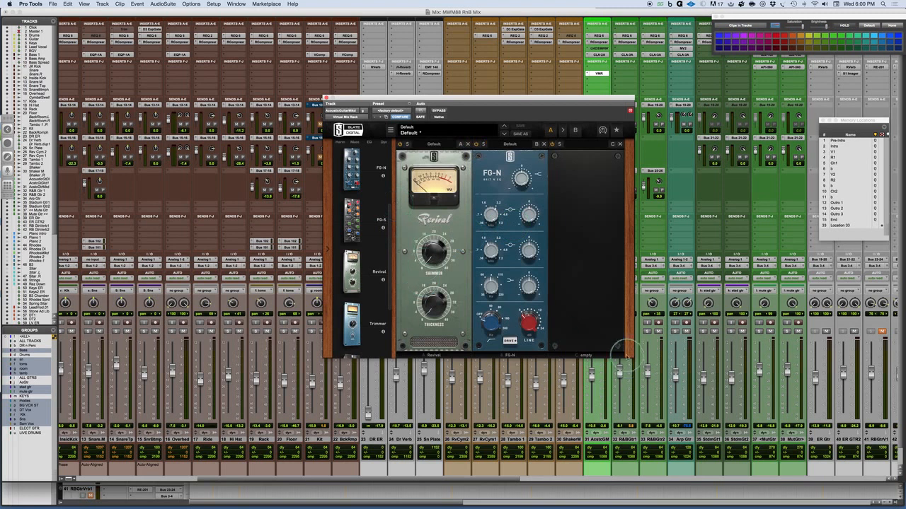
Step: Load the FG-401 compressor into the rack's third slot and add the FG-S EQ as the fourth module
scroll(346, 207, "up", 5)
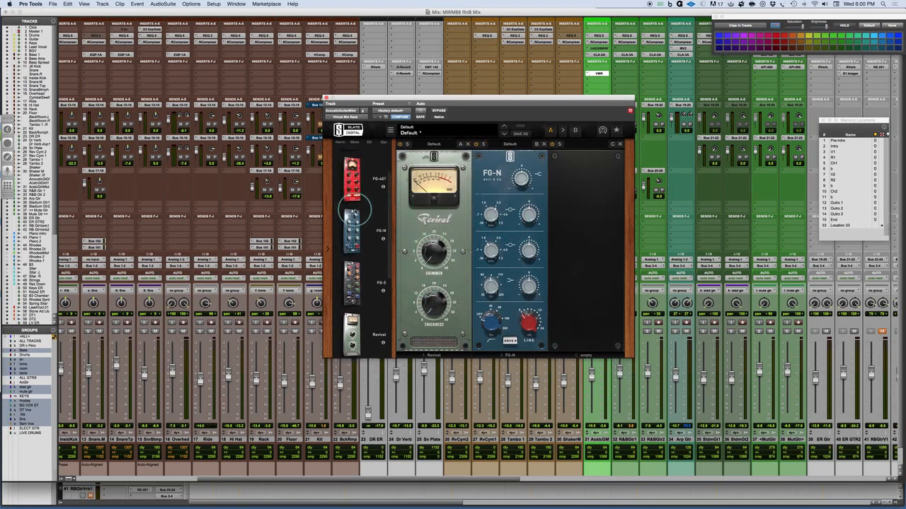
left_click_drag(355, 211, 588, 214)
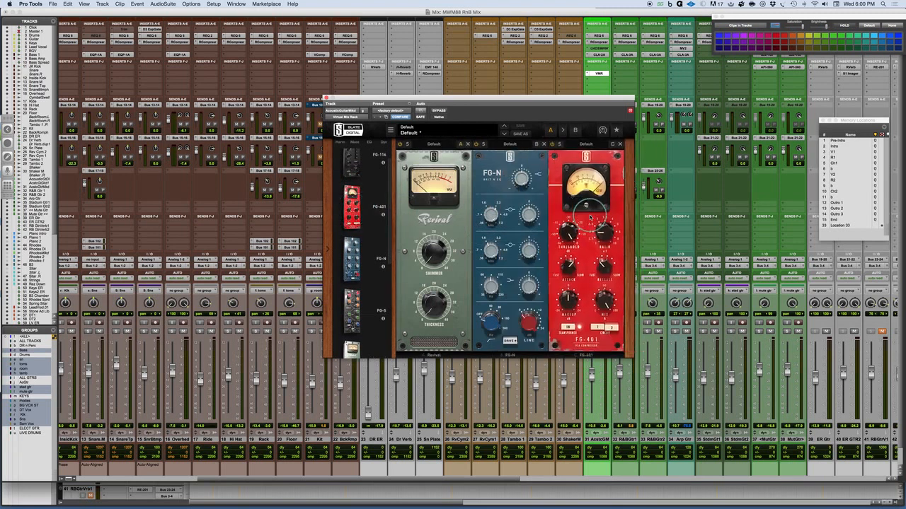
scroll(344, 206, "up", 2)
scroll(347, 327, "down", 1)
left_click_drag(347, 327, 650, 277)
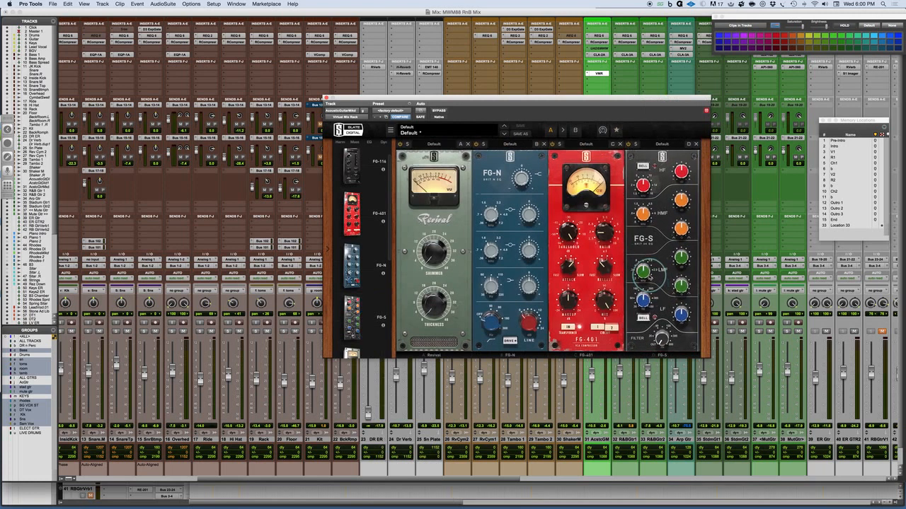
Step: Add the Trimmer module after FG-S and reposition the plug-in window so the whole rack clears the memory locations list
scroll(370, 272, "down", 1)
scroll(370, 272, "down", 5)
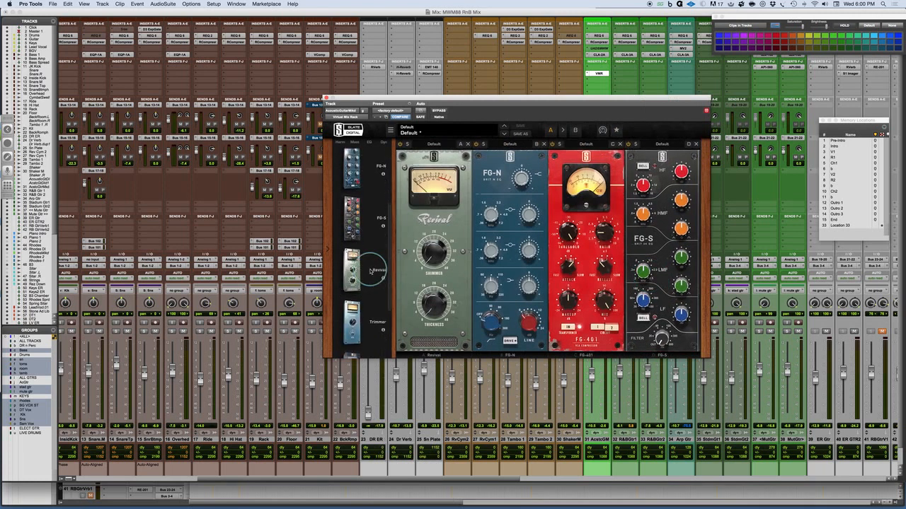
left_click_drag(352, 301, 726, 259)
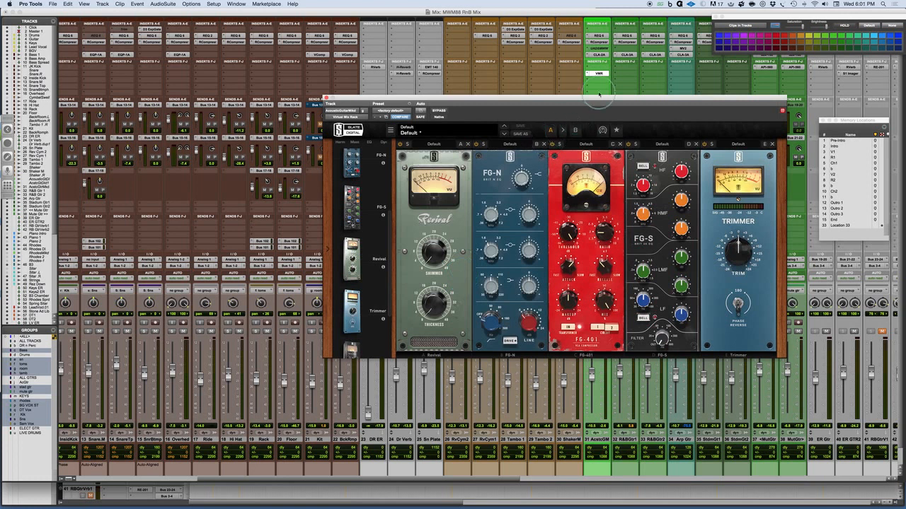
left_click_drag(601, 99, 535, 99)
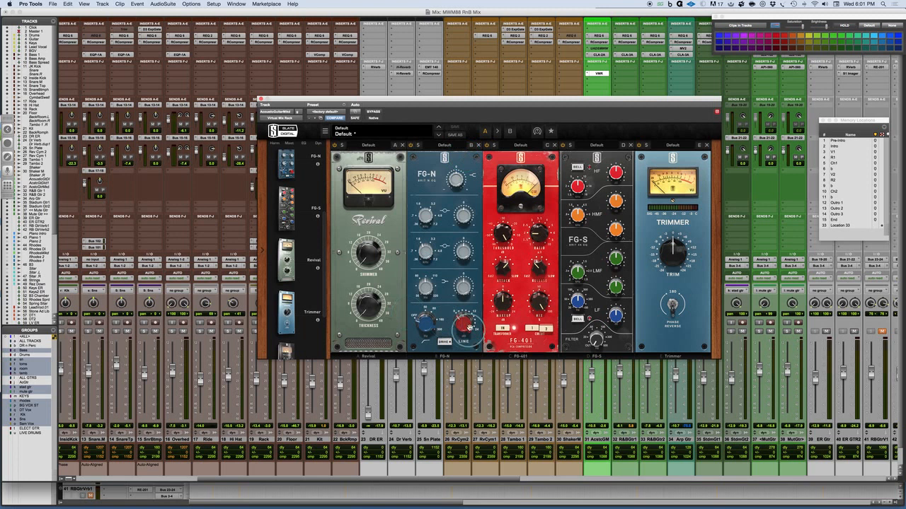
Step: Browse the rack's module list back up to FG-116 and close the Virtual Mix Rack window
left_click(502, 329)
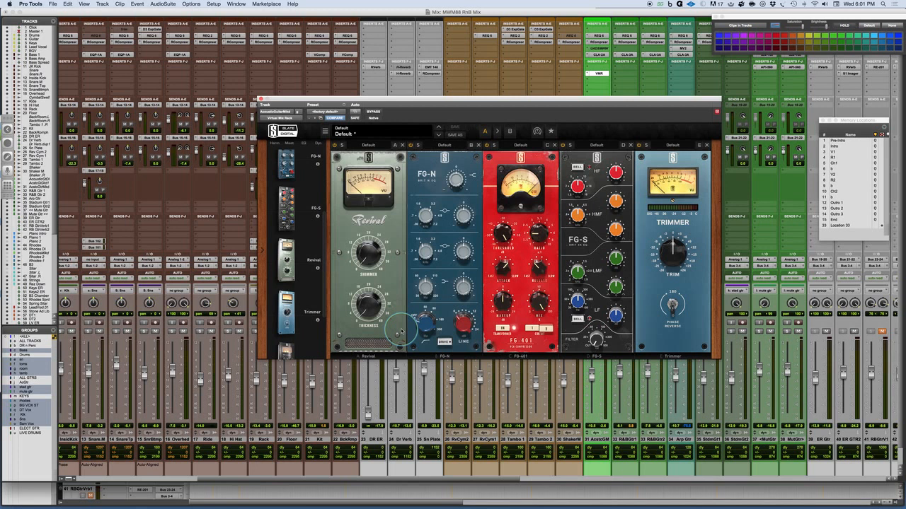
scroll(294, 254, "up", 2)
scroll(294, 253, "up", 2)
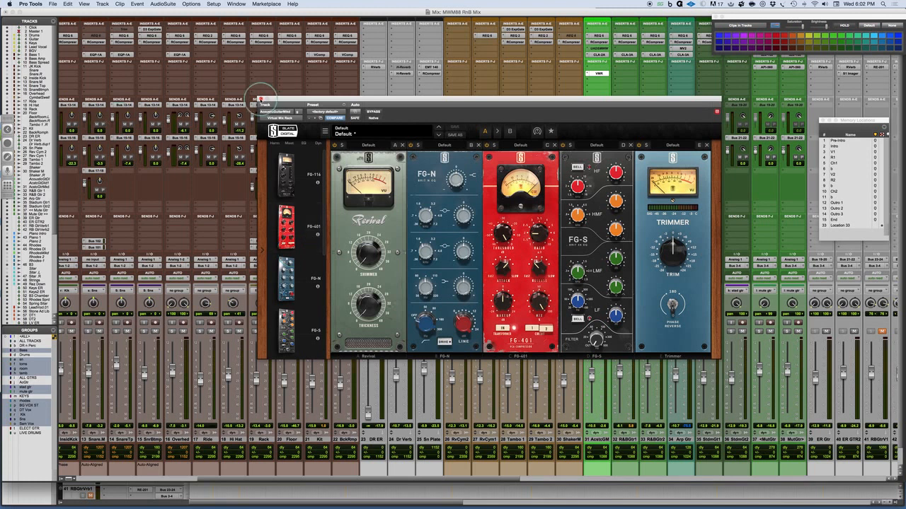
left_click(260, 100)
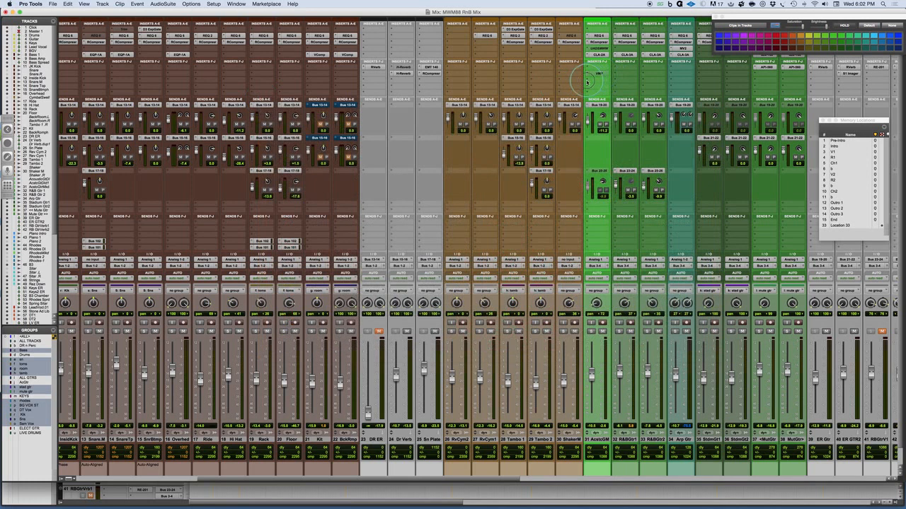
Step: Insert StudioRack (mono) below VMR on the acoustic guitar track, cancelling the Waves folder prompt, and reposition its window
left_click(595, 73)
mouse_move(607, 94)
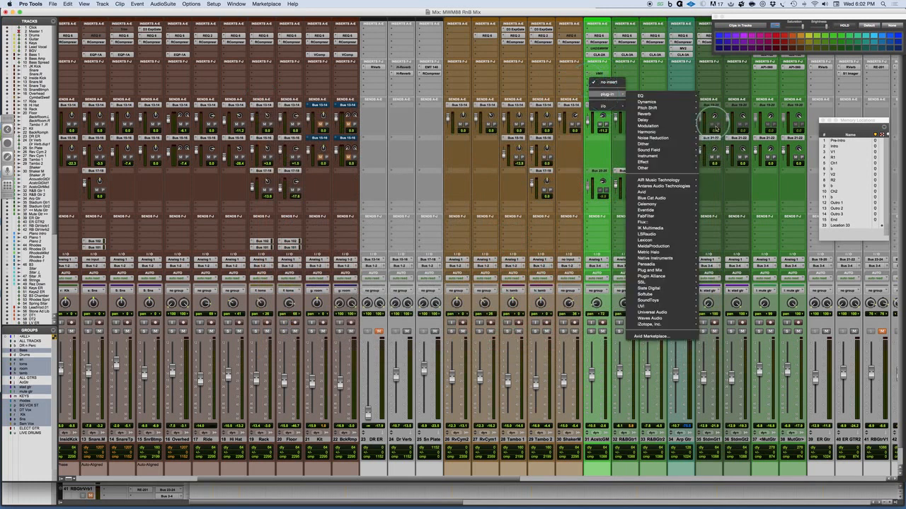
mouse_move(676, 162)
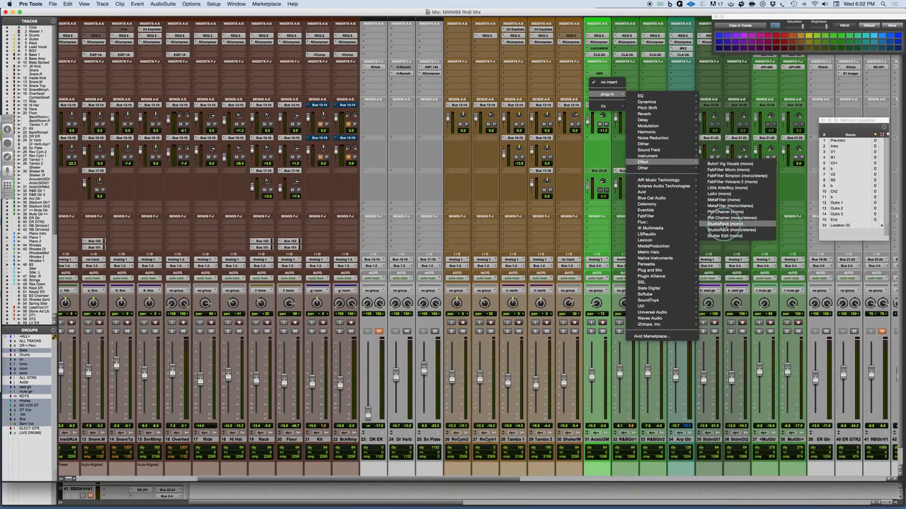
left_click(721, 223)
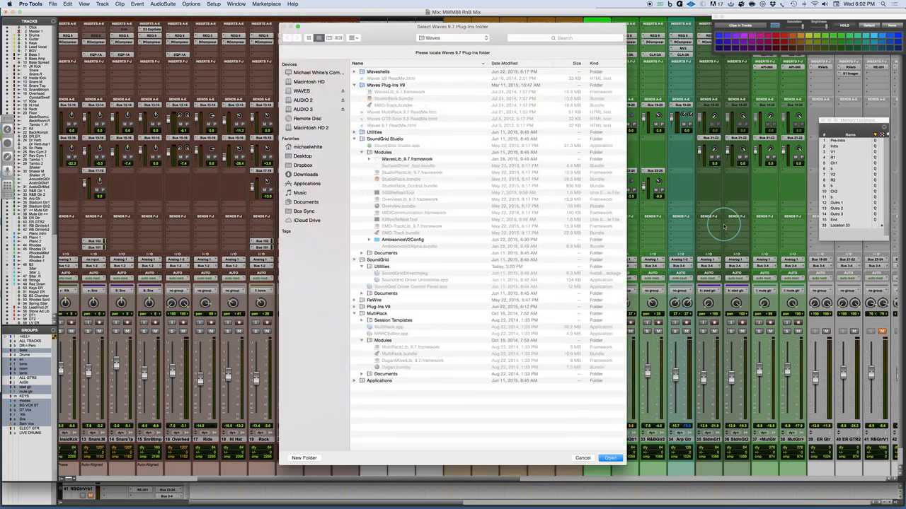
left_click(587, 457)
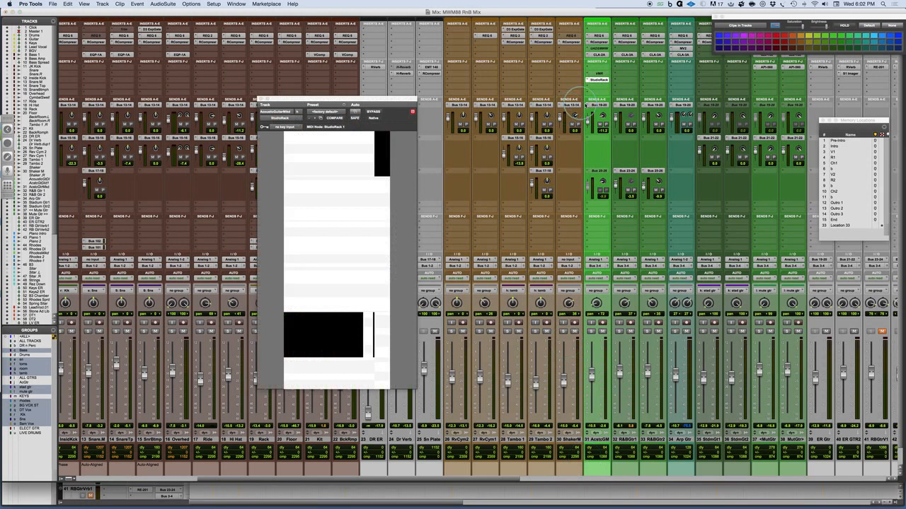
left_click_drag(397, 100, 535, 70)
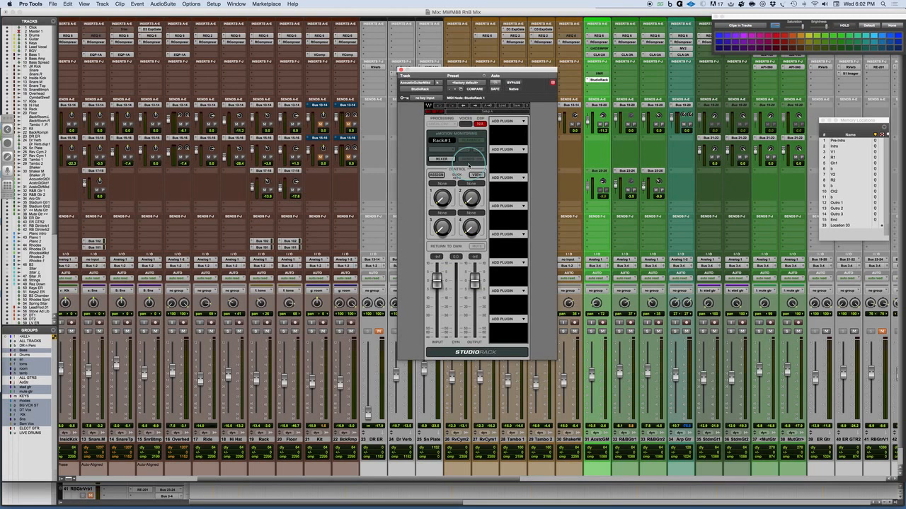
Step: Load the API-550A equalizer into StudioRack's second plug-in slot
left_click(516, 149)
mouse_move(547, 159)
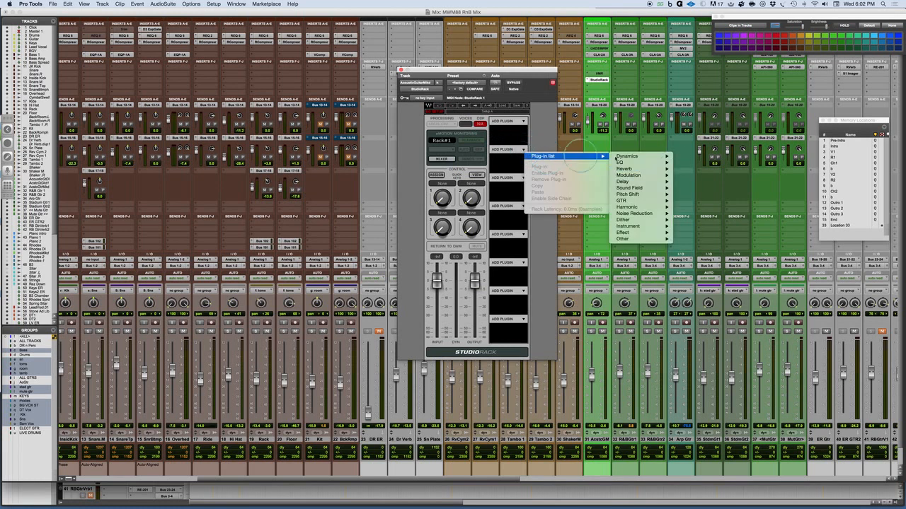
mouse_move(637, 176)
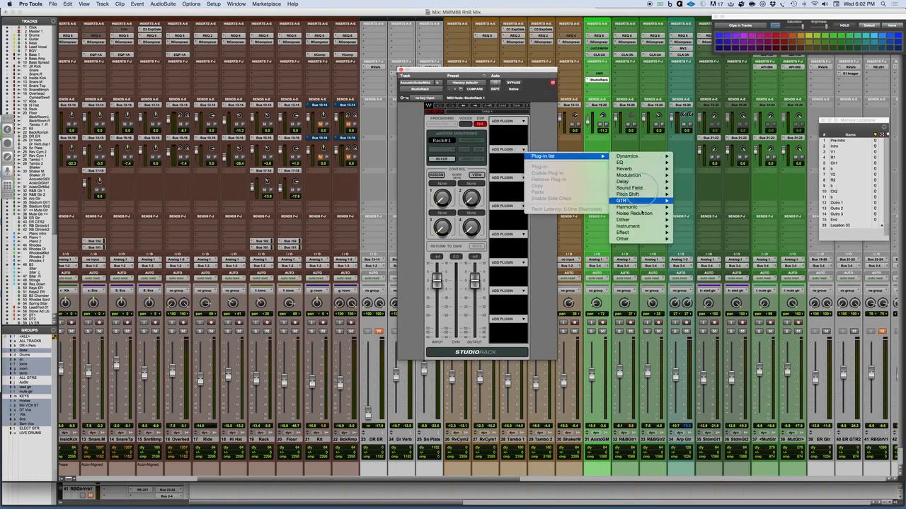
mouse_move(637, 230)
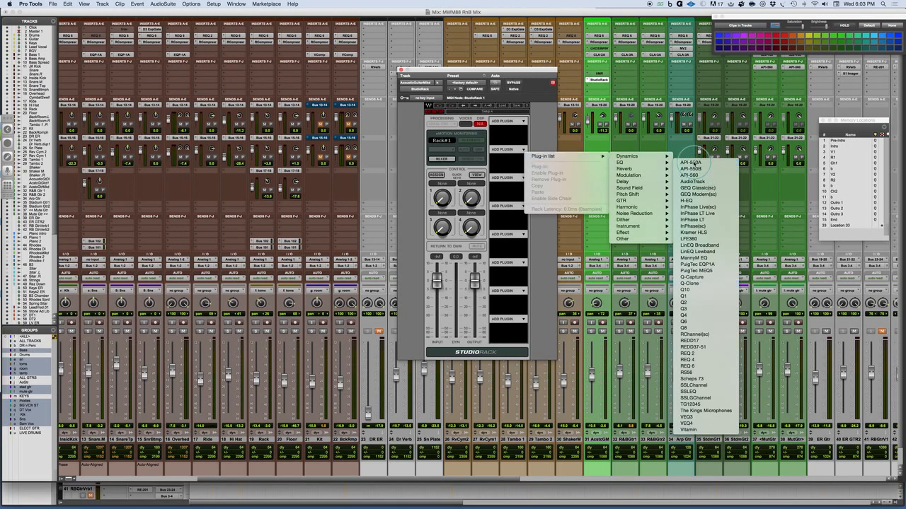
left_click(691, 162)
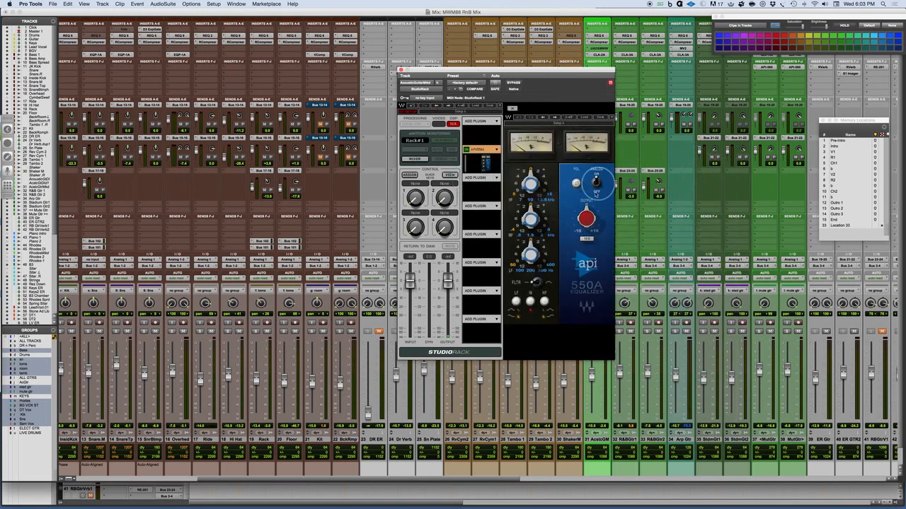
Step: Load the API-2500 compressor into the StudioRack slot below the API-550A
left_click(495, 180)
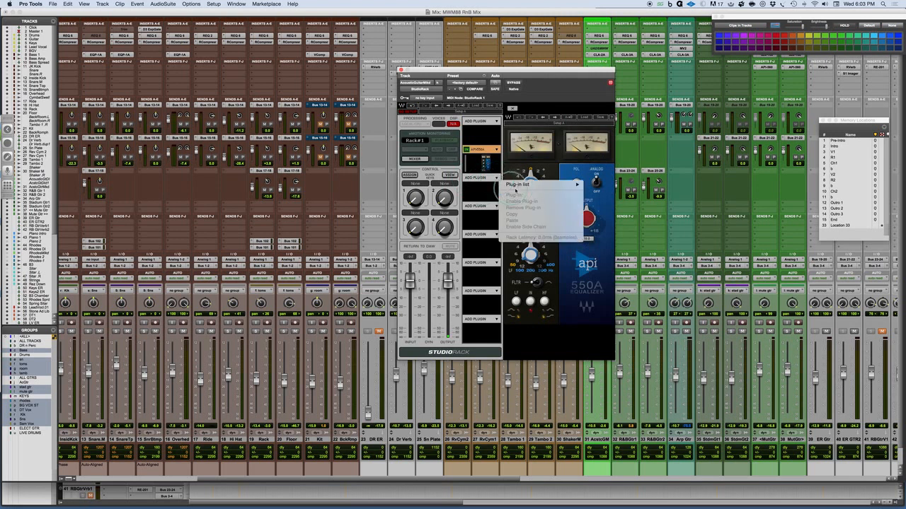
mouse_move(520, 184)
mouse_move(609, 189)
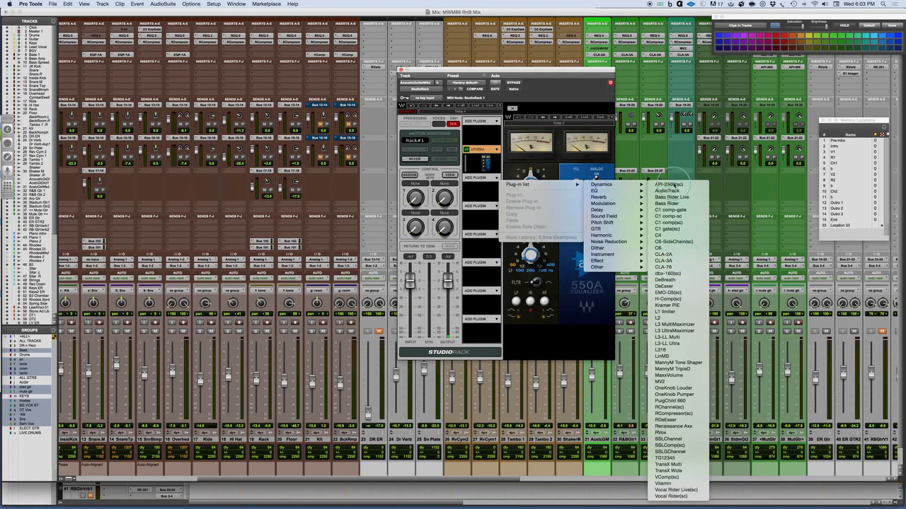
left_click(672, 185)
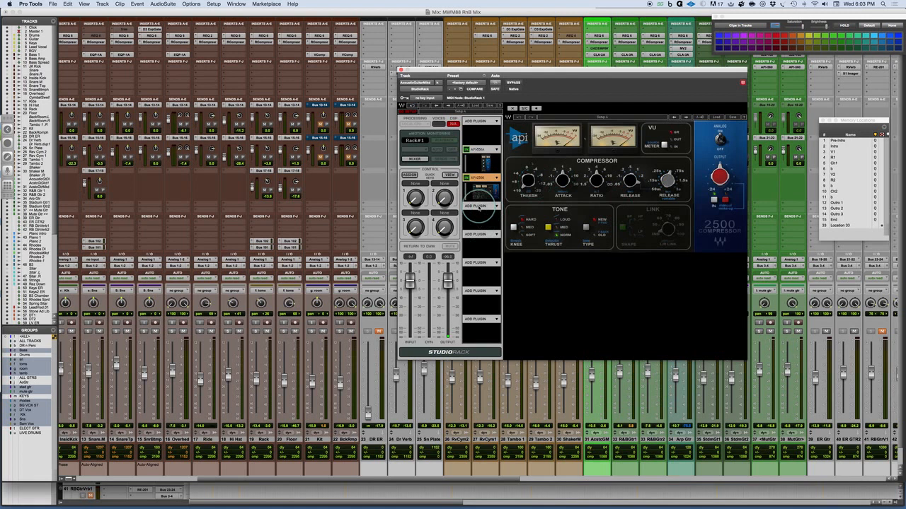
Step: Load Kramer Tape into the StudioRack slot below the API-2500 and reposition the window
left_click(498, 207)
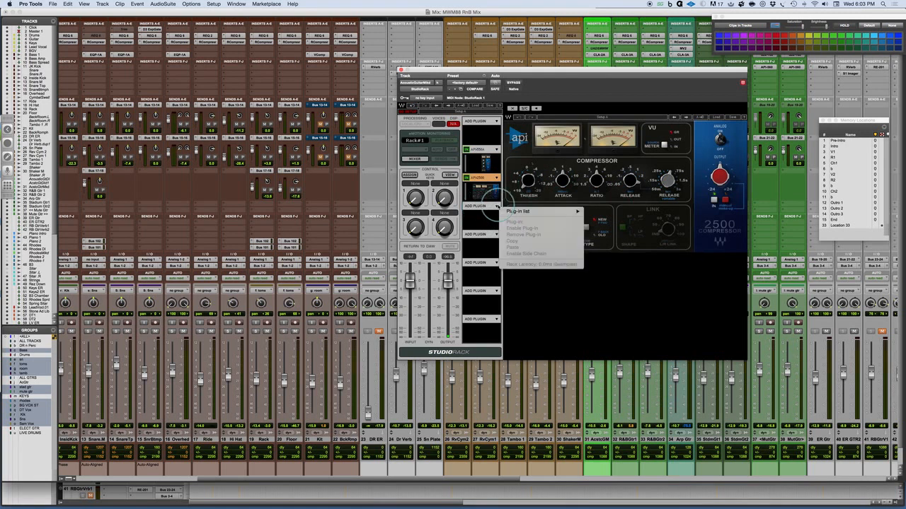
mouse_move(512, 211)
mouse_move(621, 216)
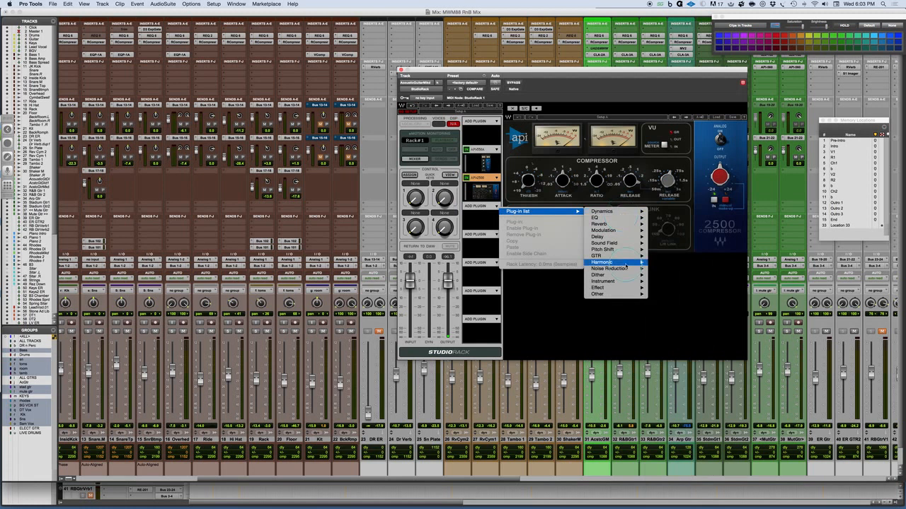
mouse_move(618, 257)
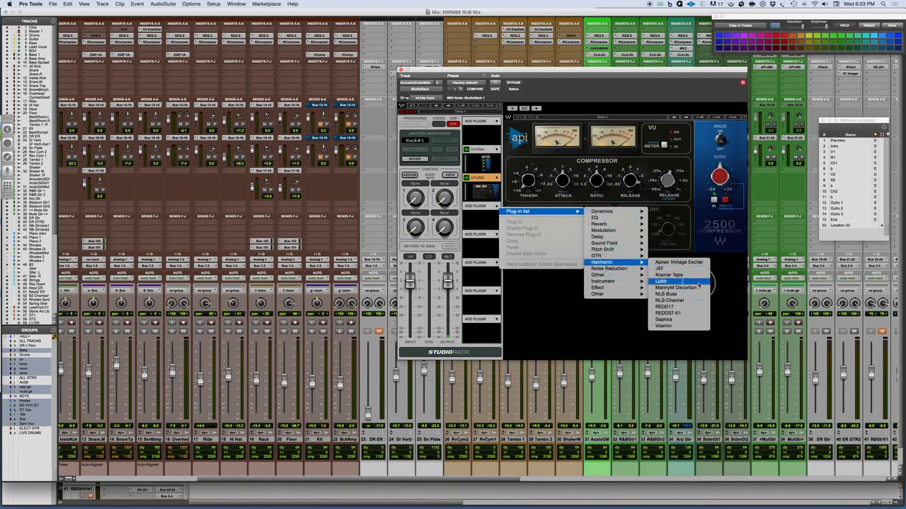
left_click(684, 280)
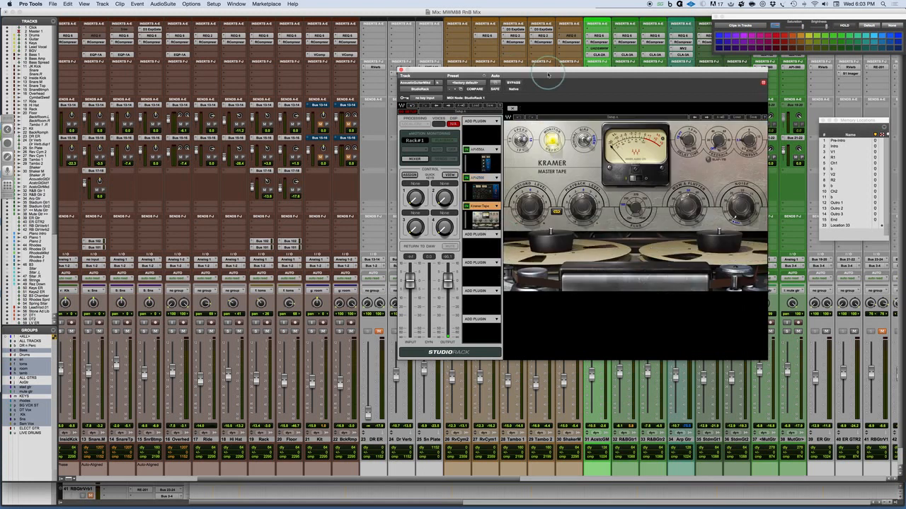
left_click_drag(548, 74, 503, 71)
Step: View the API-550A equalizer's controls and those of the API-2500 compressor within StudioRack
left_click_drag(429, 152, 437, 186)
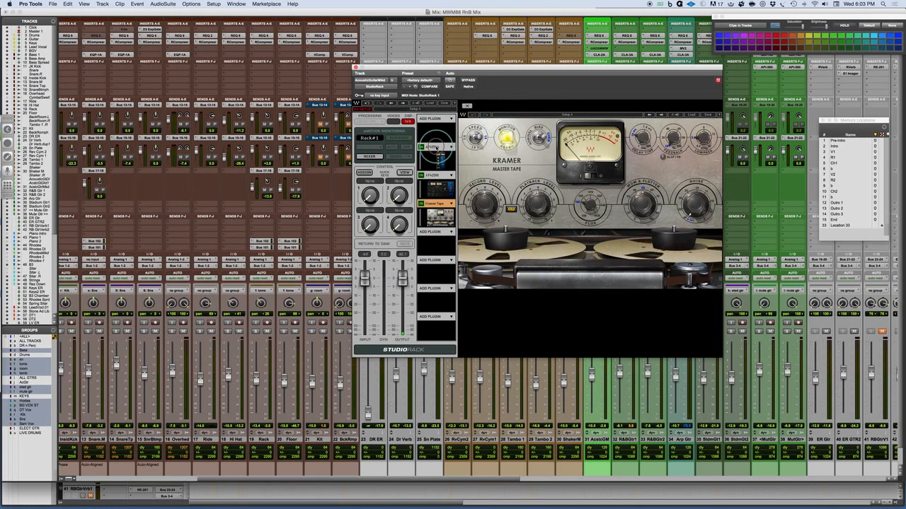
left_click(433, 146)
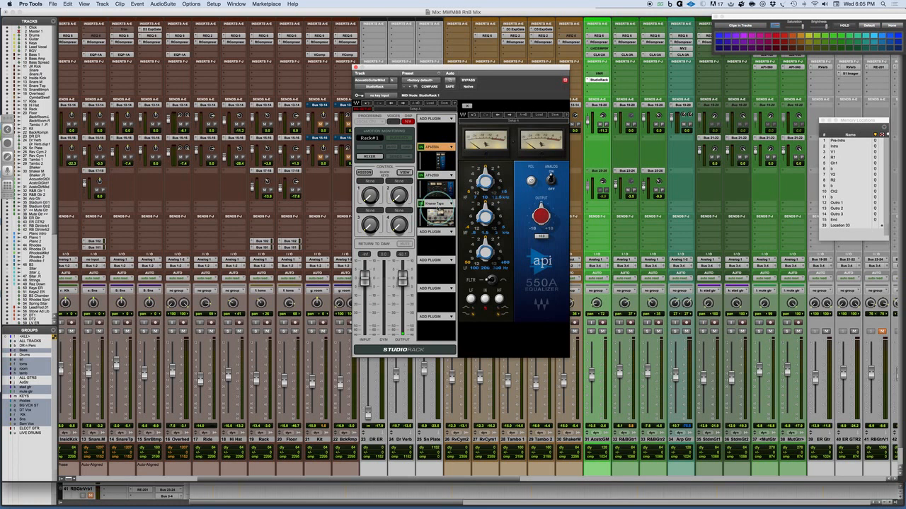
left_click(435, 188)
left_click(566, 216)
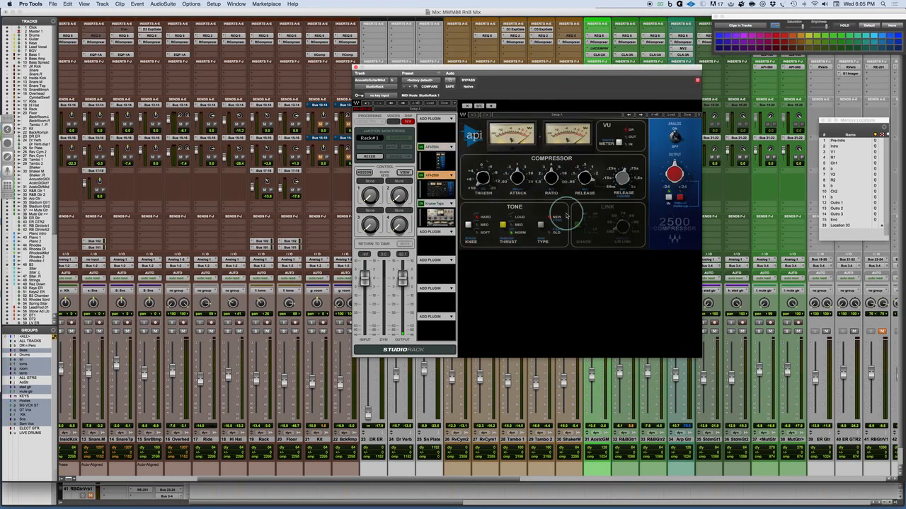
left_click(469, 225)
left_click(480, 178)
Step: Check the plug-in and rack latency for the Kramer Tape slot and close the StudioRack window
mouse_move(479, 178)
left_click(450, 204)
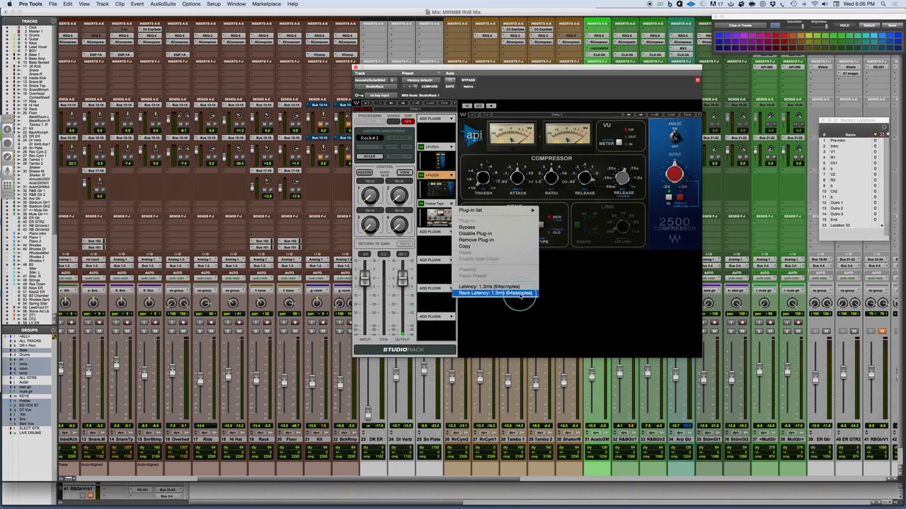
left_click(587, 313)
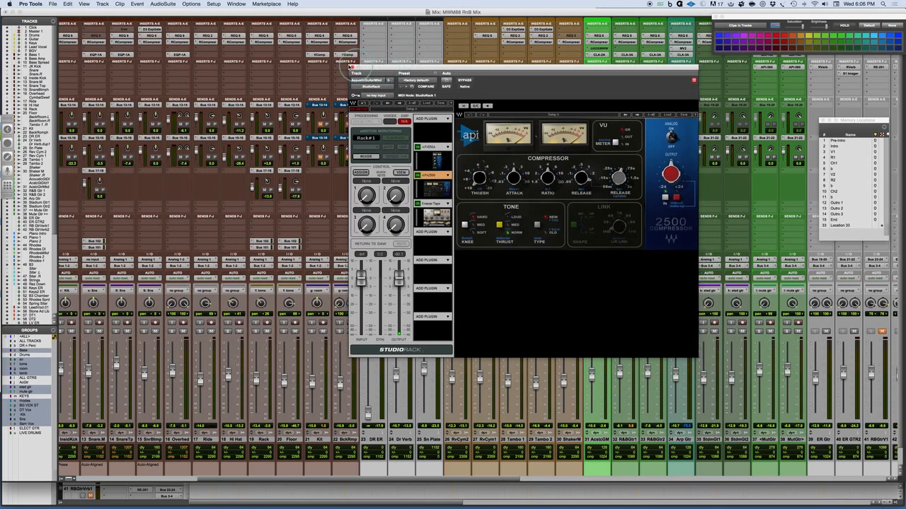
left_click(354, 68)
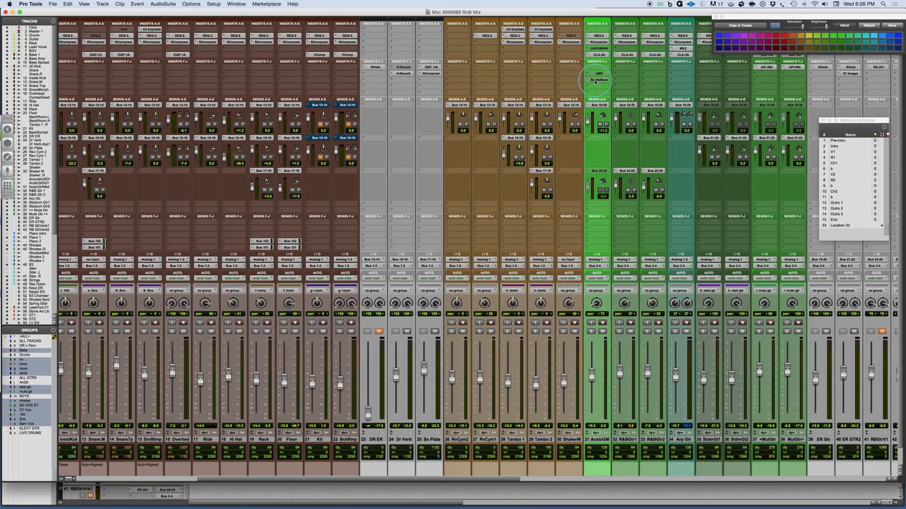
Step: Insert Plug and Mix PM-Chainer (mono) below StudioRack on the acoustic guitar track and reposition its window
left_click(598, 87)
mouse_move(606, 101)
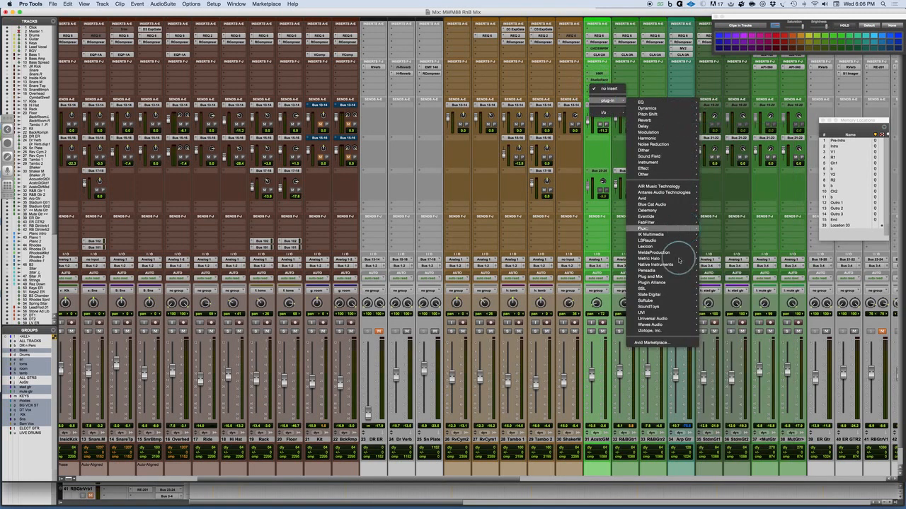
mouse_move(662, 277)
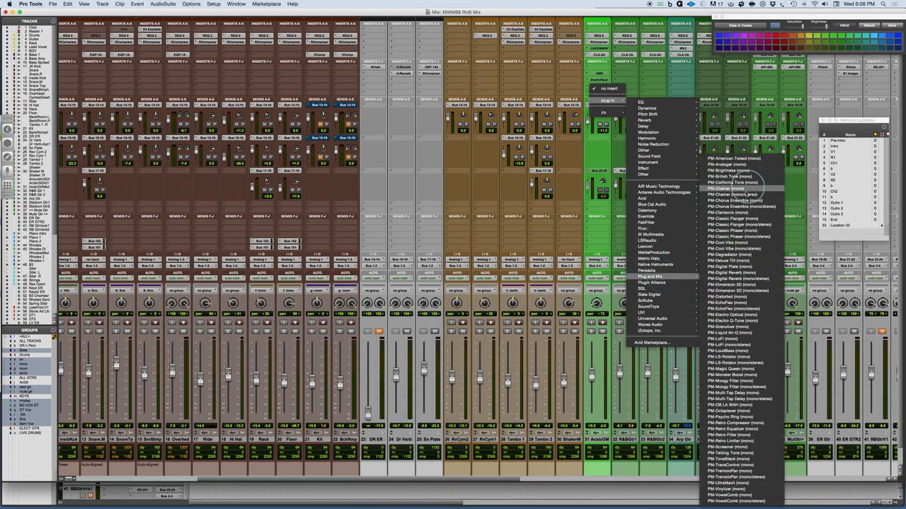
left_click(721, 189)
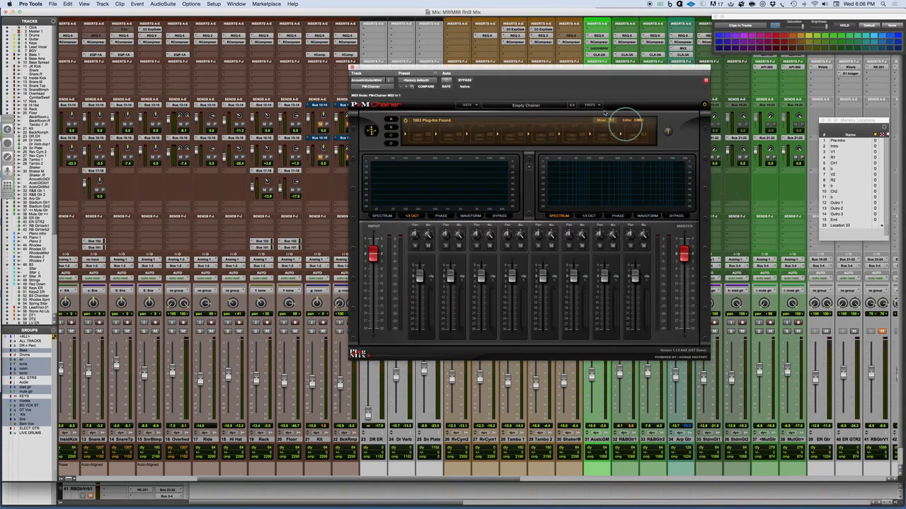
mouse_move(546, 68)
left_mouse_down()
mouse_move(513, 61)
mouse_move(551, 73)
left_mouse_up()
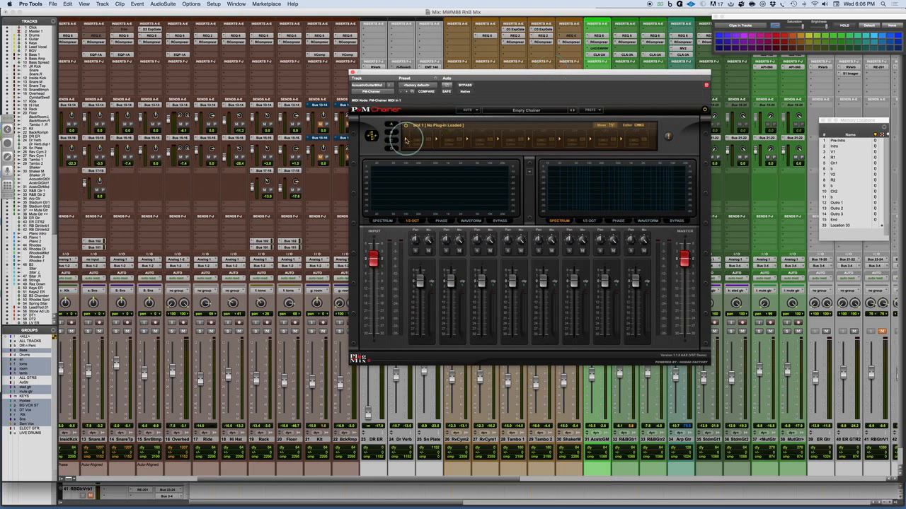
Step: Load the VST plug-in FabFilter Pro-C into the Chainer's first slot and close its floating window
left_click(408, 138)
mouse_move(438, 168)
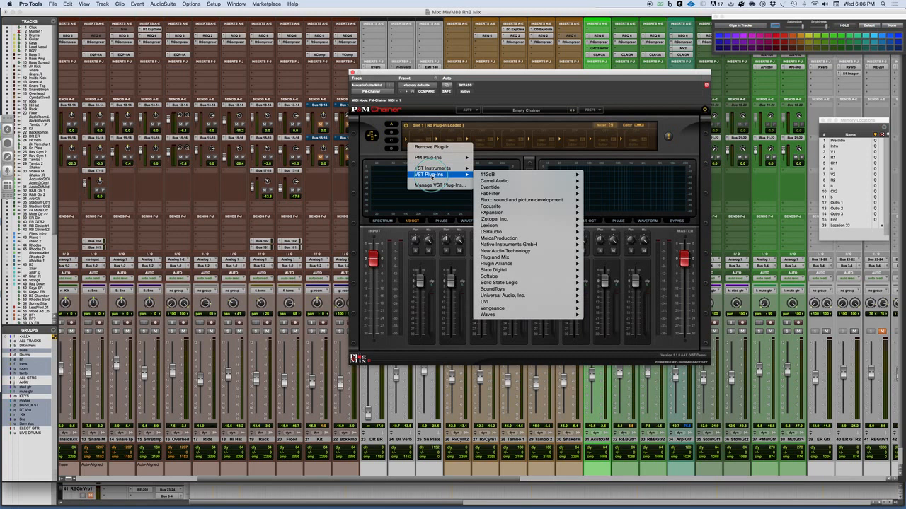
mouse_move(520, 276)
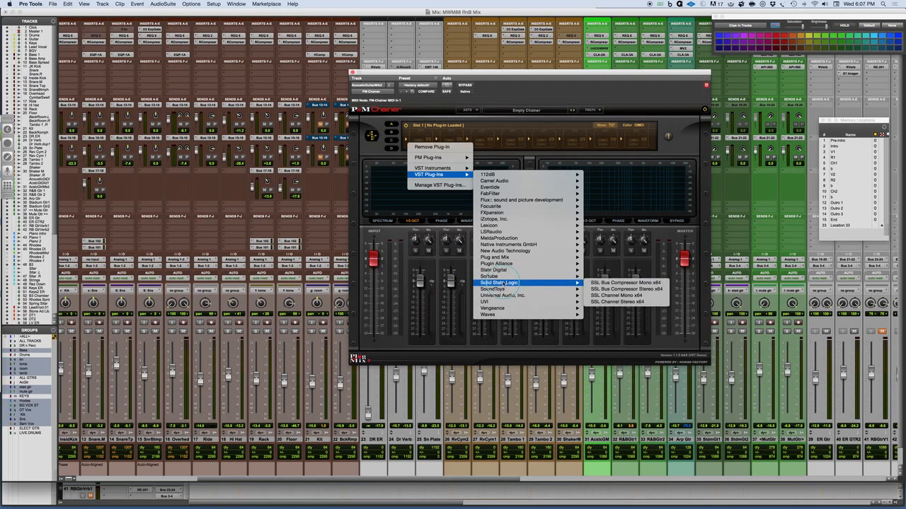
mouse_move(514, 198)
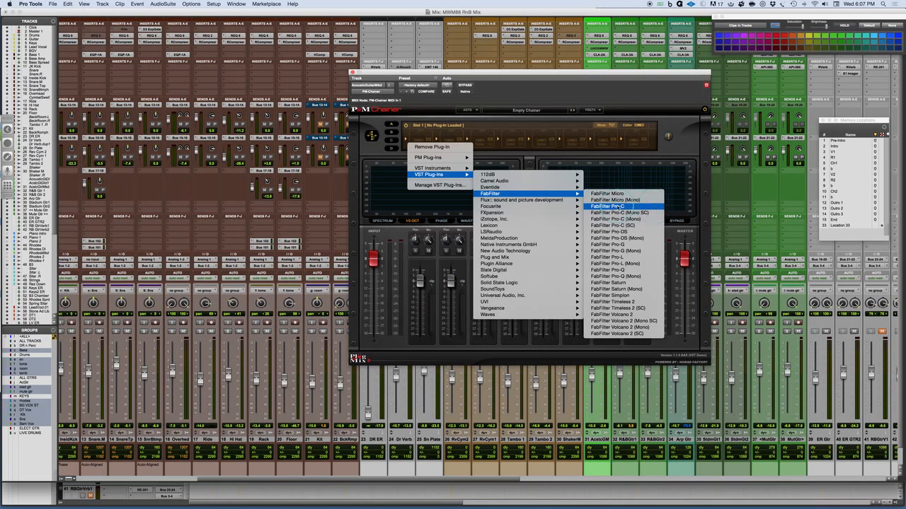
left_click(617, 206)
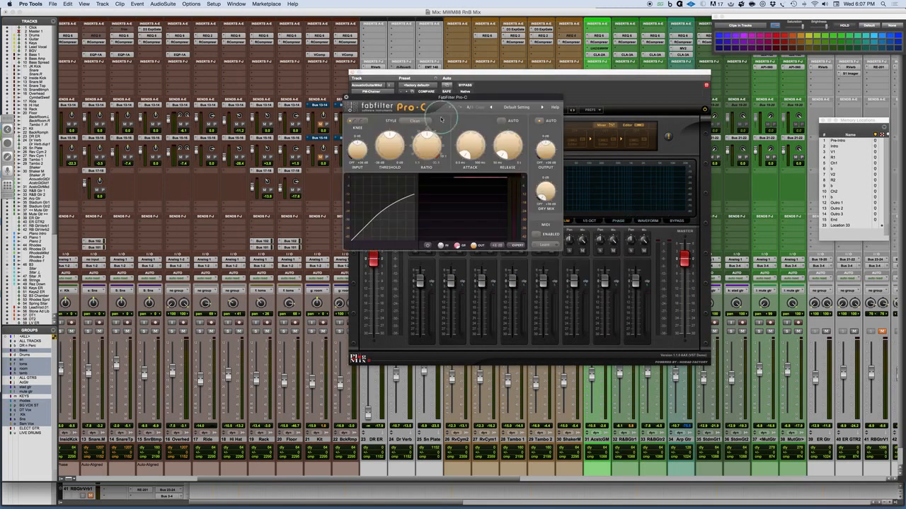
left_click_drag(439, 97, 586, 74)
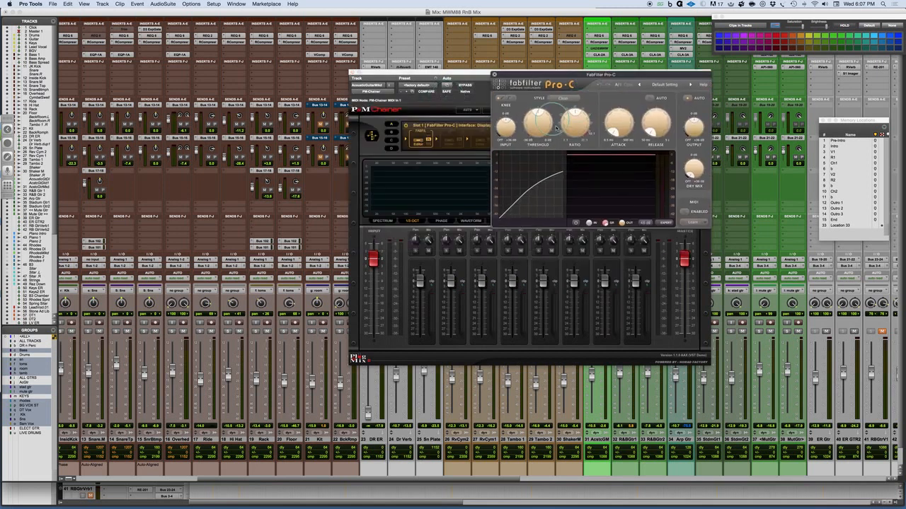
left_click(495, 74)
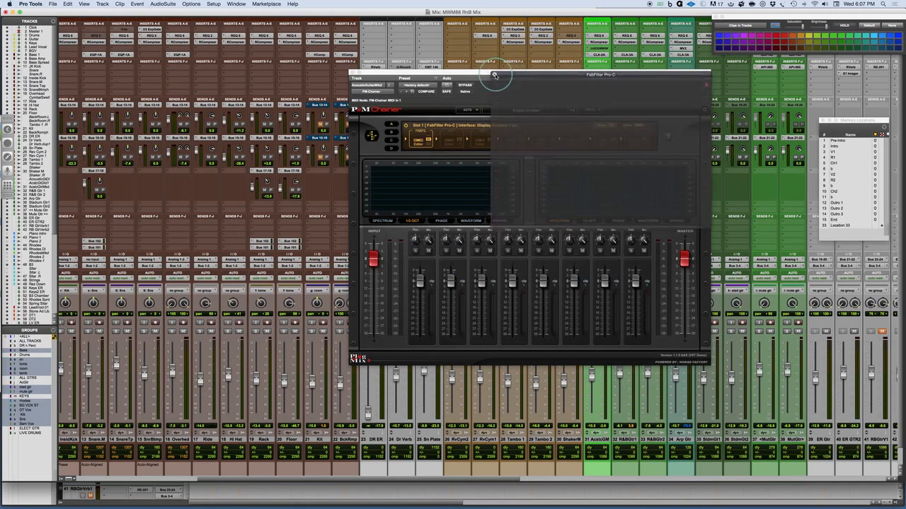
left_click(418, 184)
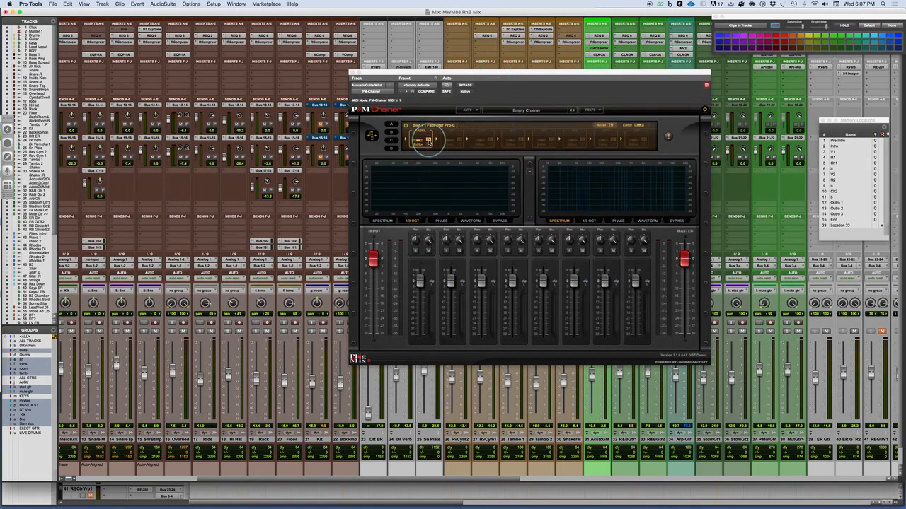
Step: Examine the Chainer's slot and A/B chain controls, viewing its editor layout before returning to the mixer layout
left_click(428, 140)
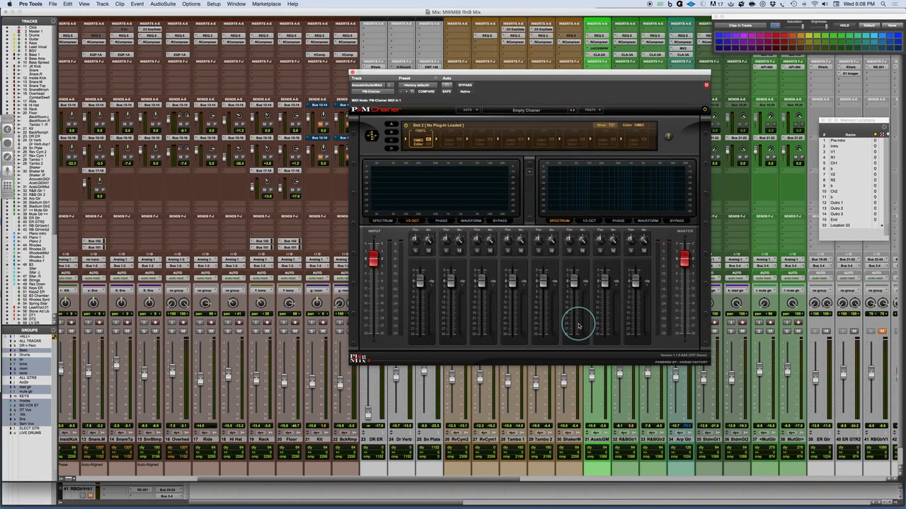
left_click(392, 132)
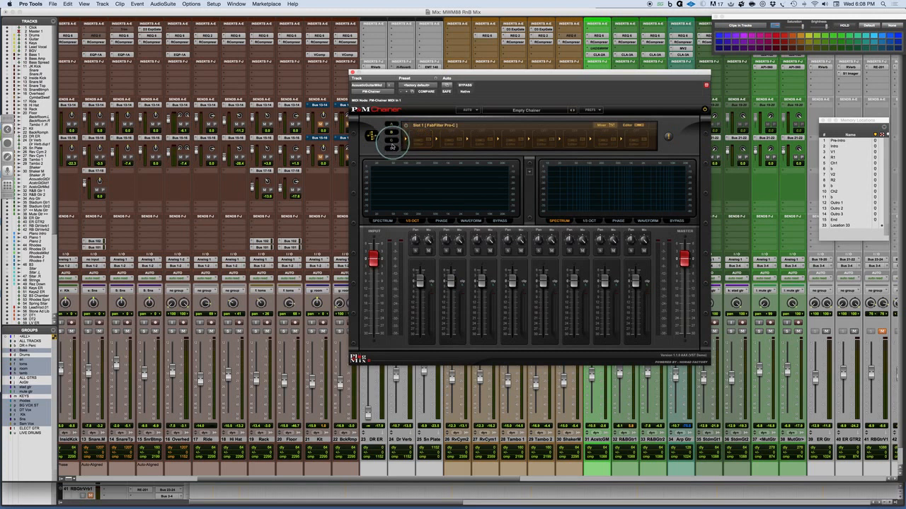
left_click(390, 124)
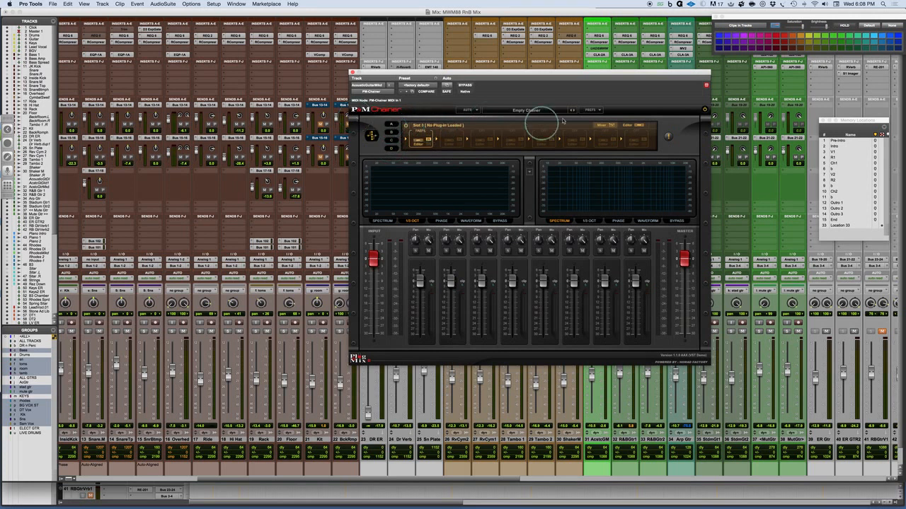
left_click(636, 126)
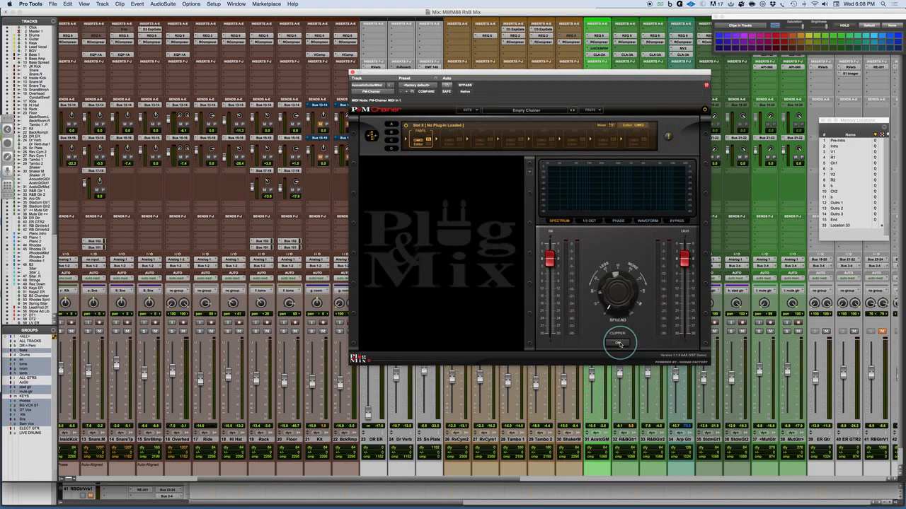
left_click(605, 125)
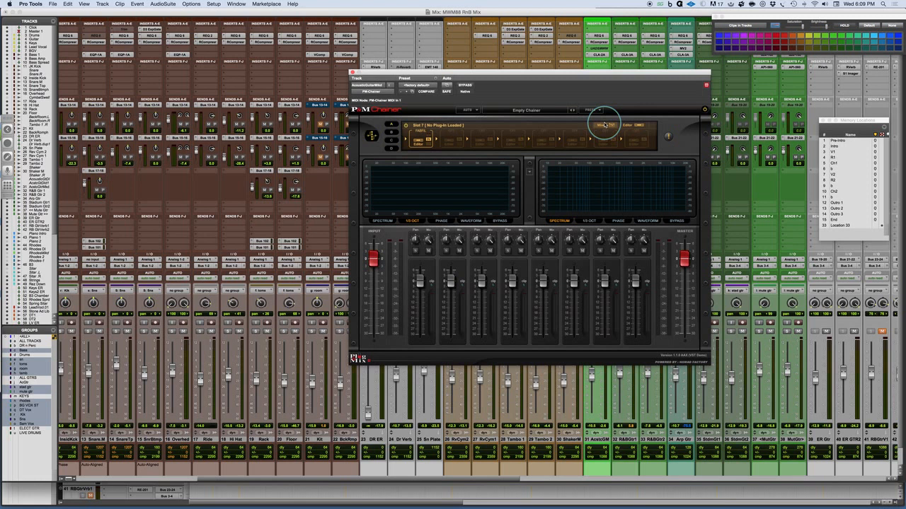
Step: Display the FabFilter Pro-C interface and browse the PM Plug-Ins available for the Chainer's second slot
left_click(419, 142)
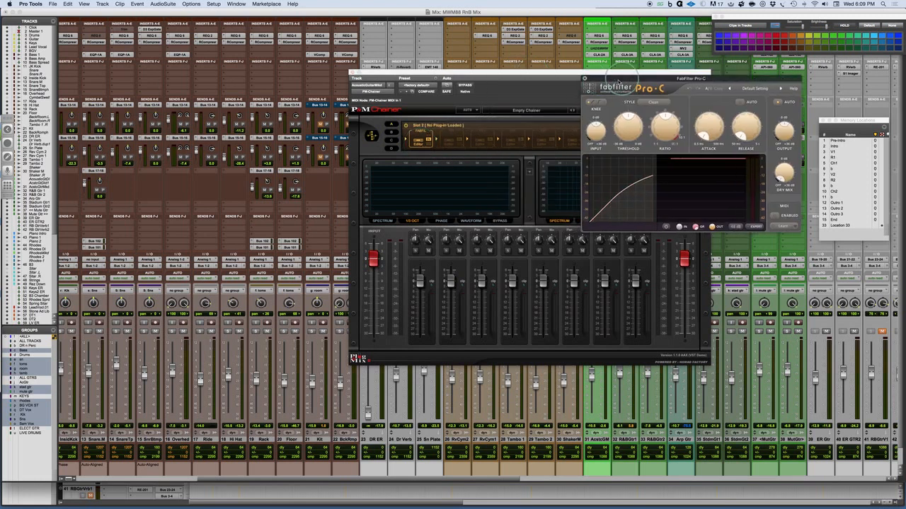
left_click(444, 140)
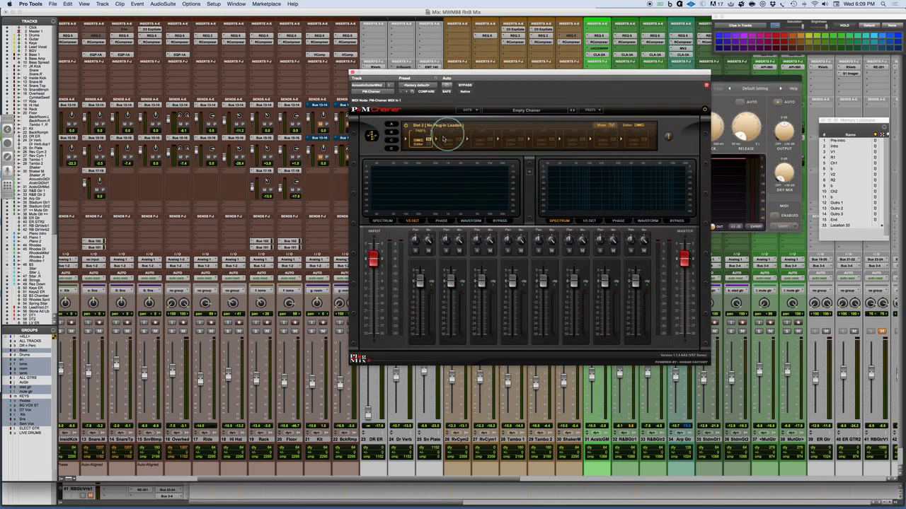
left_click(436, 141)
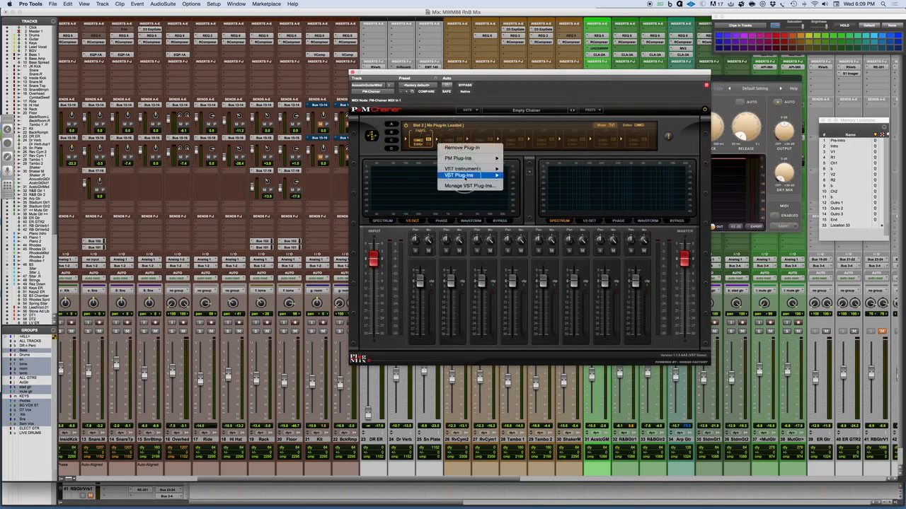
mouse_move(460, 158)
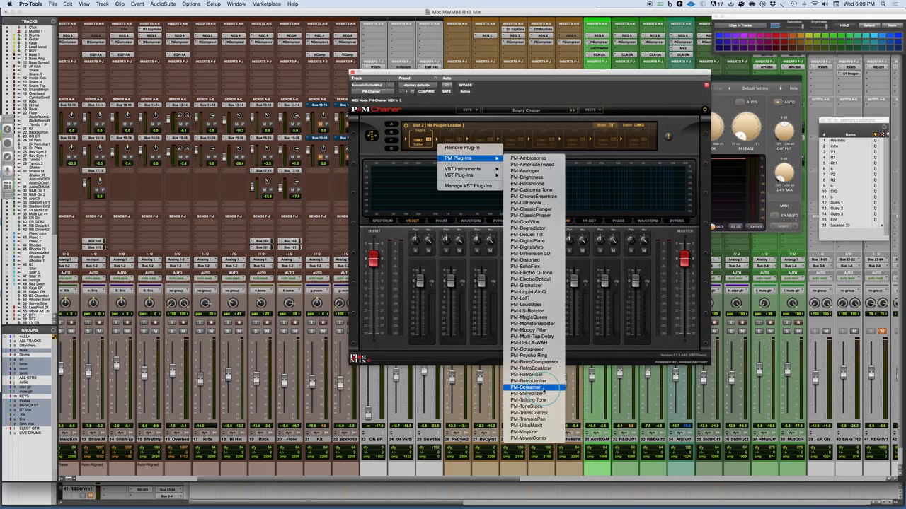
left_click(514, 85)
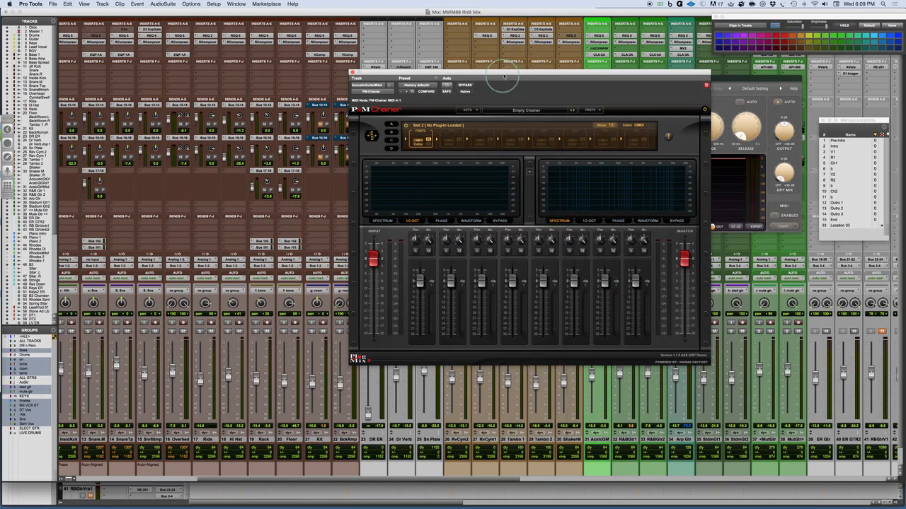
Step: Close the FabFilter Pro-C window beside the repositioned Chainer and switch to the presentation slide about using rack plug-ins
left_click_drag(513, 85, 425, 113)
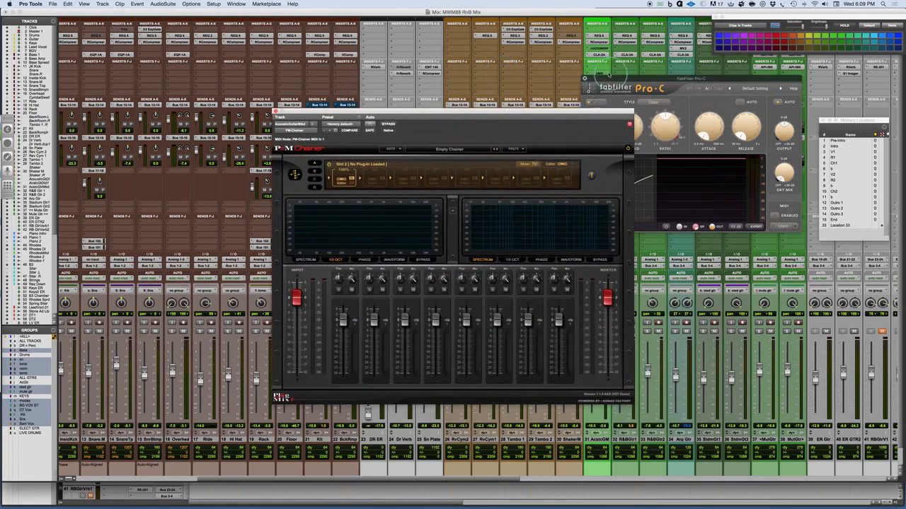
left_click(585, 78)
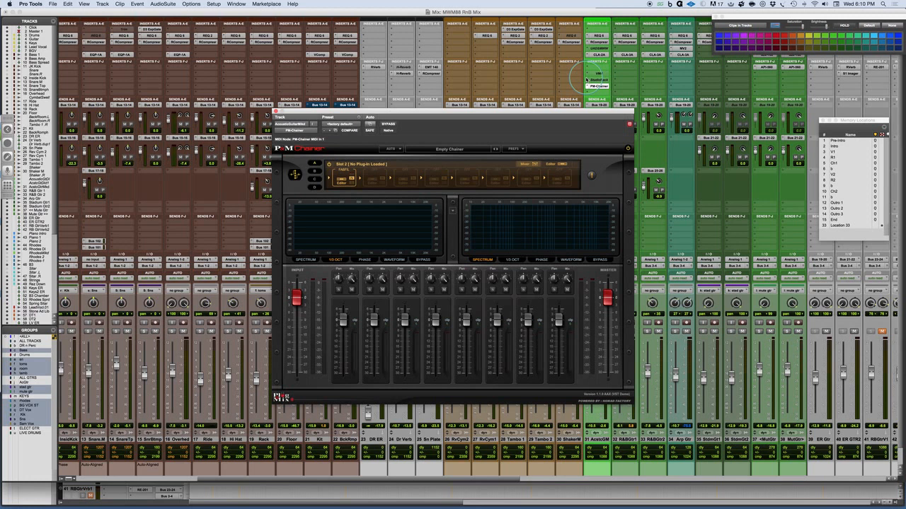
left_click_drag(504, 111, 523, 111)
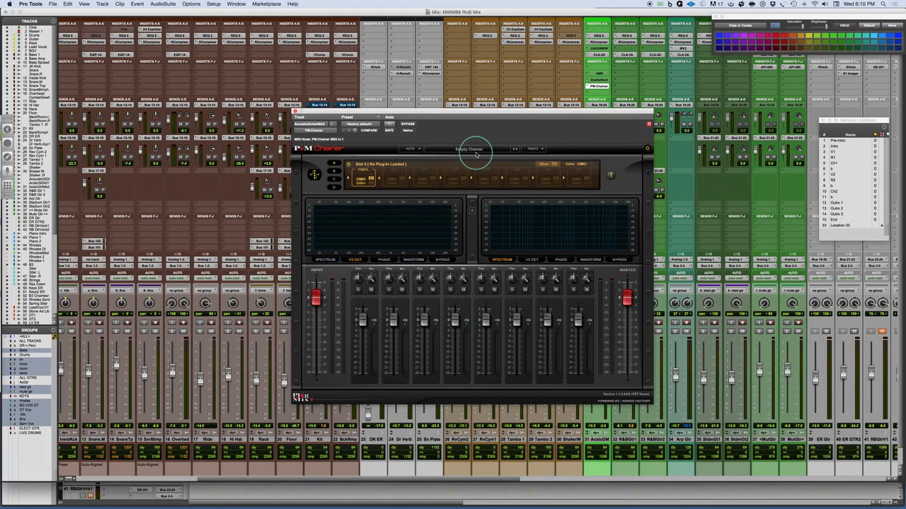
key("super+Tab")
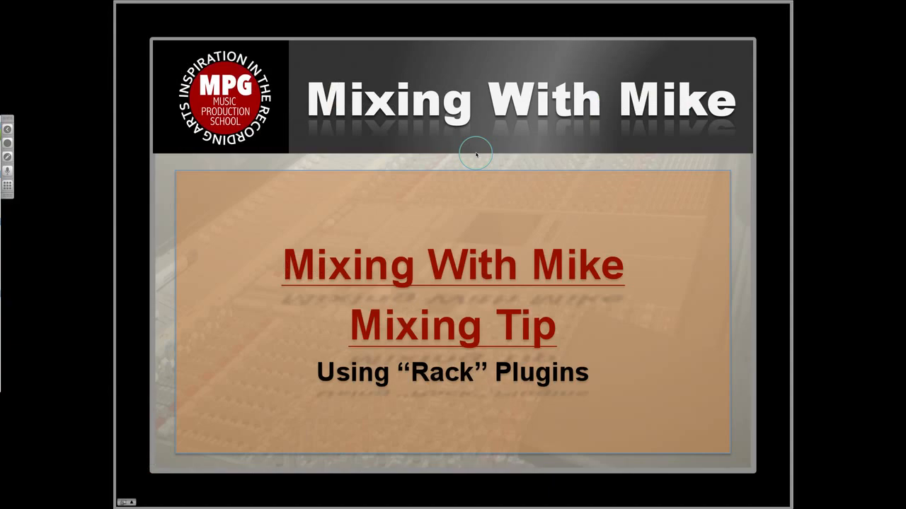